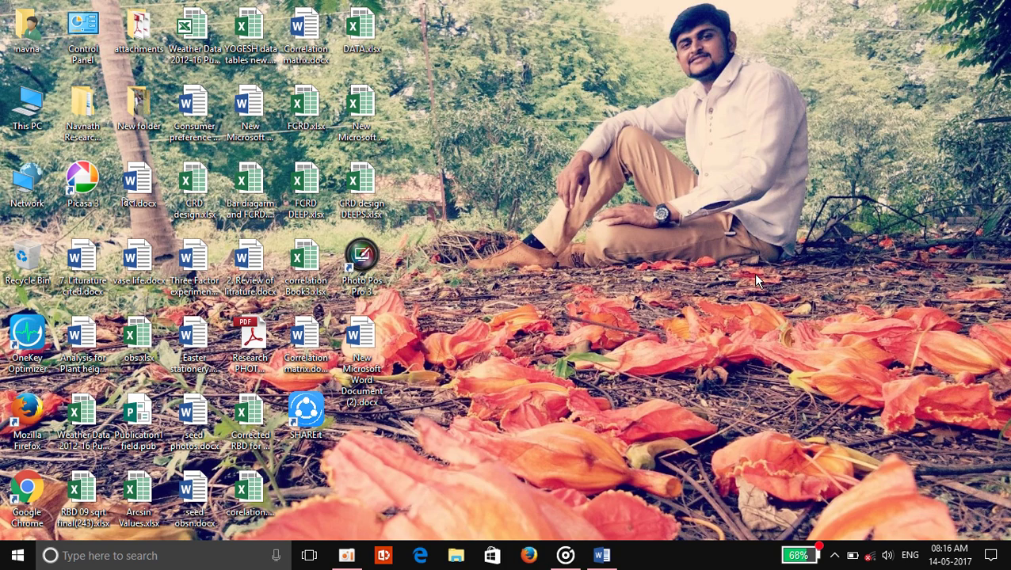
- Switch to the blank Word document "New Microsoft Word Document (2).docx"
{"action": "mouse_move", "coordinate": [598, 560]}
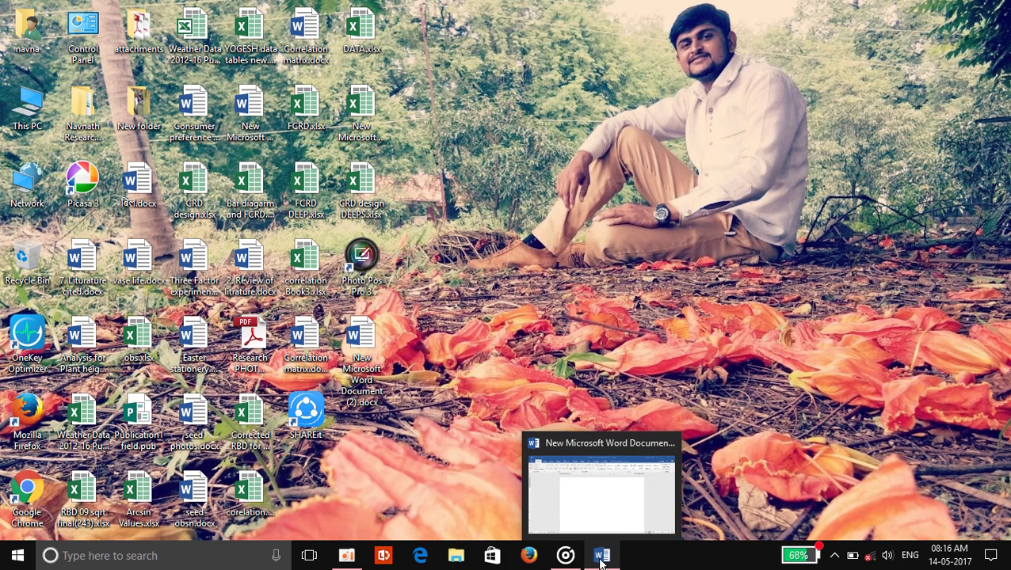
{"action": "left_click", "coordinate": [600, 559]}
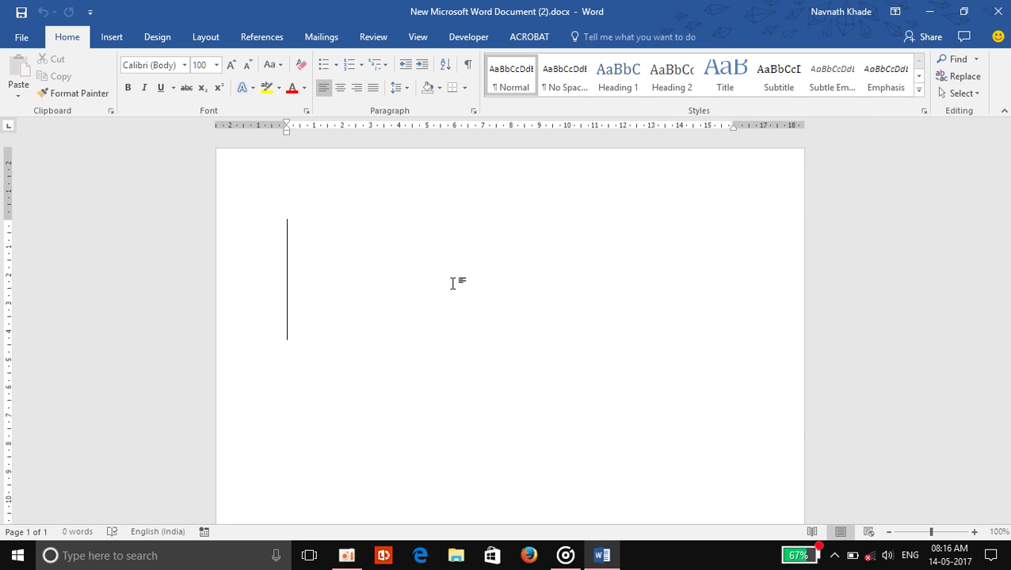
{"action": "type", "text": "ha"}
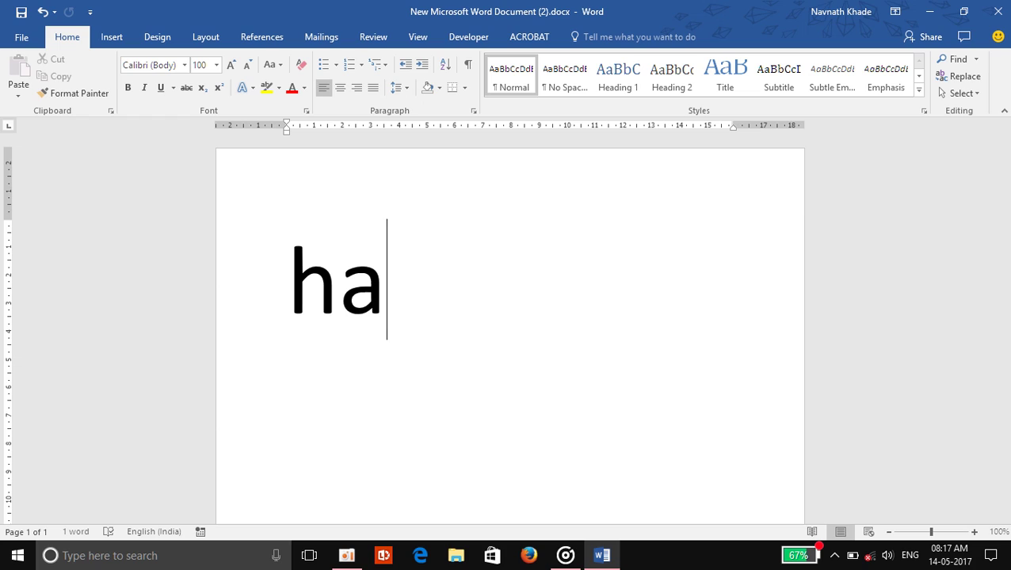
{"action": "type", "text": "-"}
{"action": "key", "text": "BackSpace"}
{"action": "key", "text": "BackSpace"}
{"action": "key", "text": "BackSpace"}
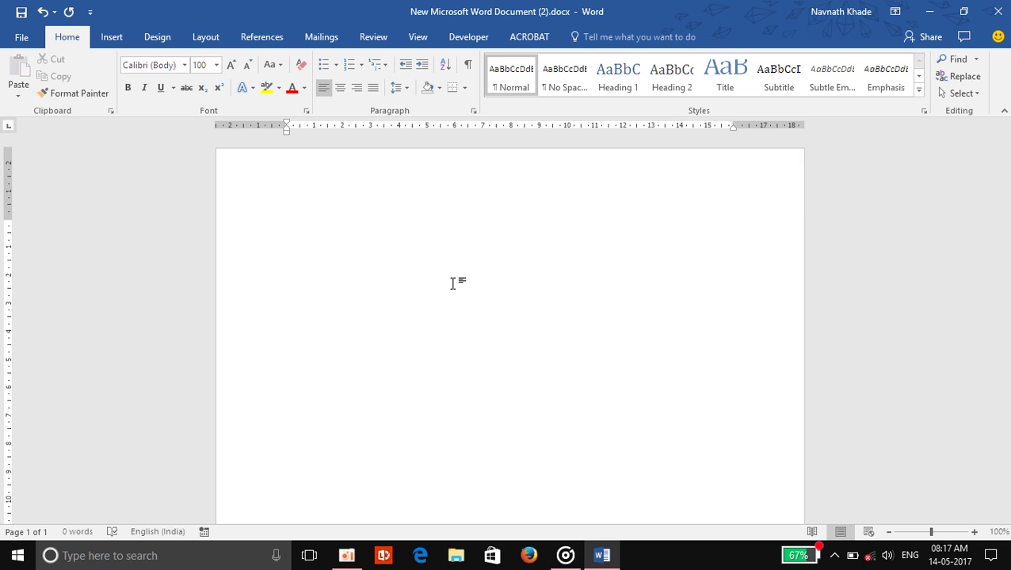
- Write "ha-1" on the first line and format the "-1" as superscript
{"action": "type", "text": "ha"}
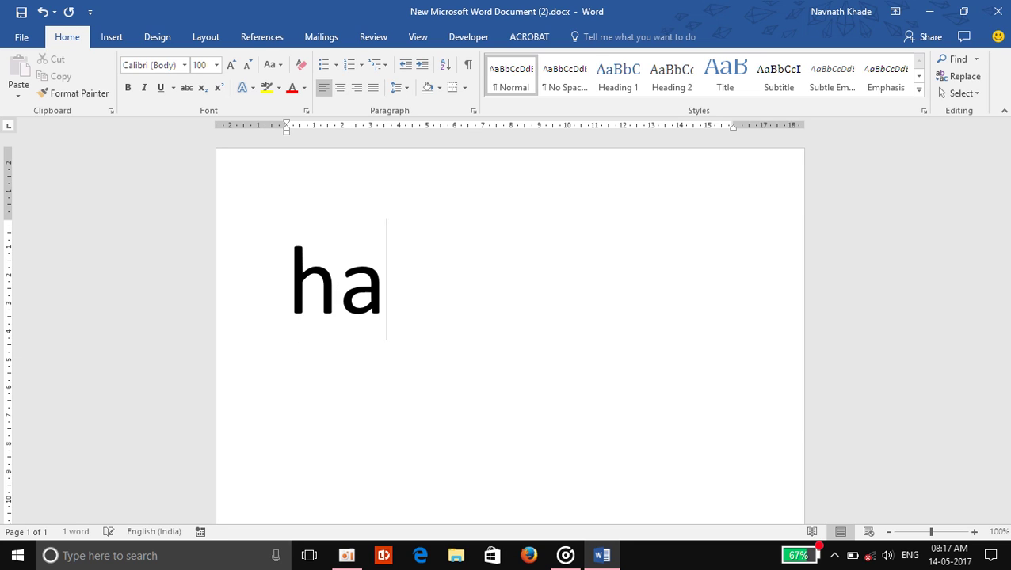
{"action": "key", "text": "BackSpace"}
{"action": "type", "text": "-"}
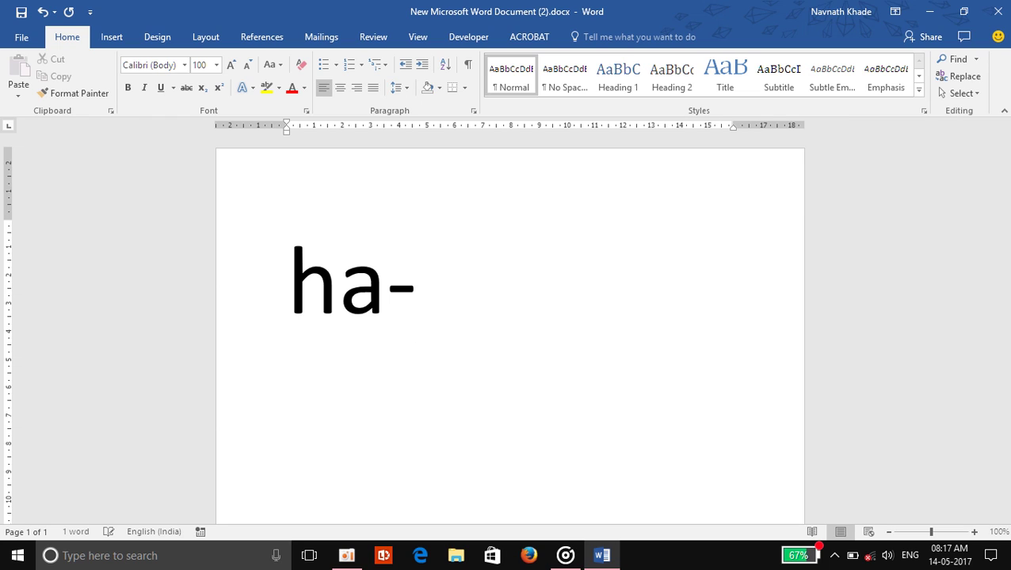
{"action": "type", "text": "1"}
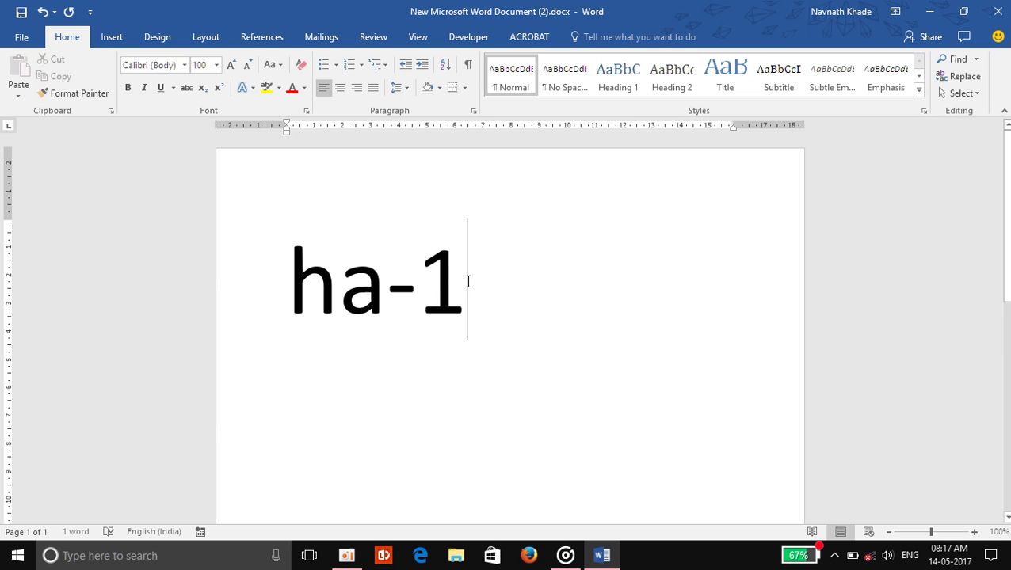
{"action": "left_click_drag", "start_coordinate": [470, 278], "coordinate": [394, 287]}
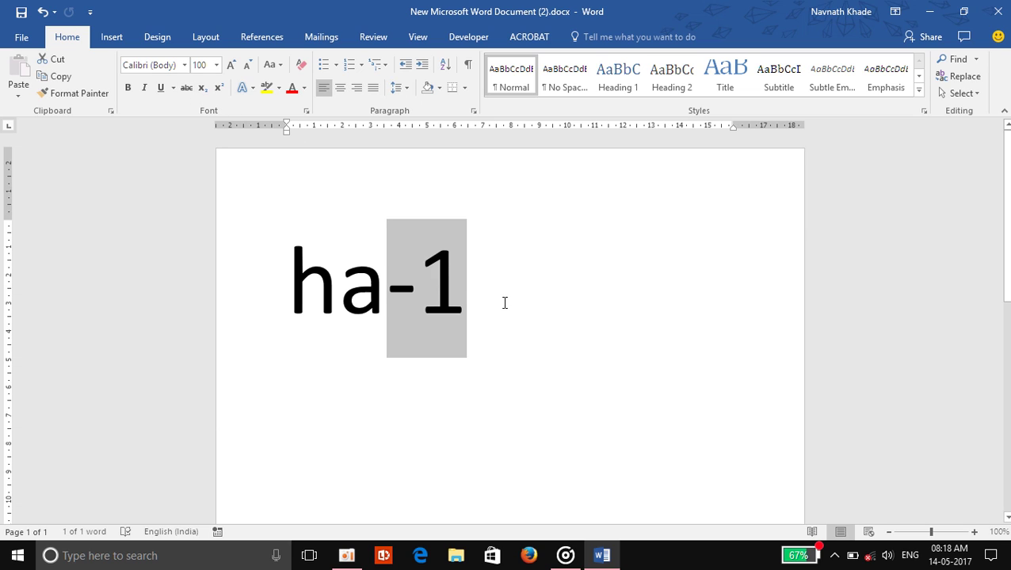
{"action": "left_click", "coordinate": [219, 89]}
{"action": "left_click", "coordinate": [614, 346]}
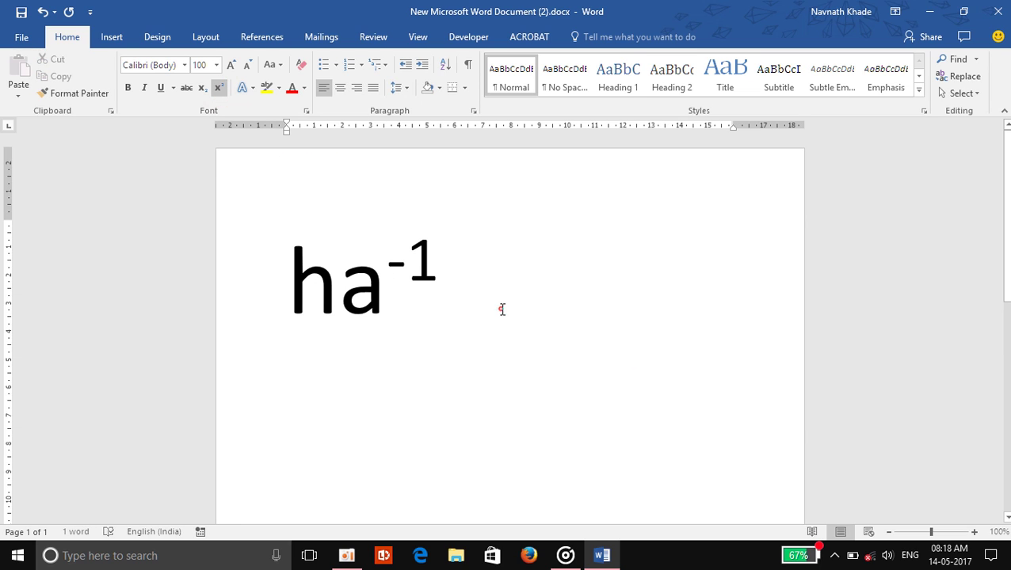
- Try to write "x2" on a new line below "ha-1" and change the superscript formatting of the 2
{"action": "key", "text": "Return"}
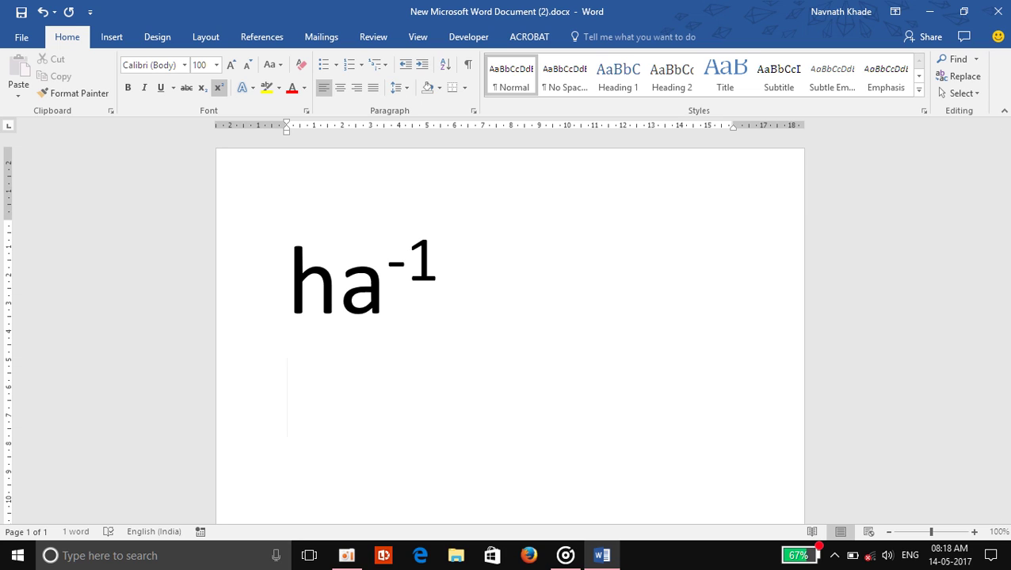
{"action": "type", "text": "x"}
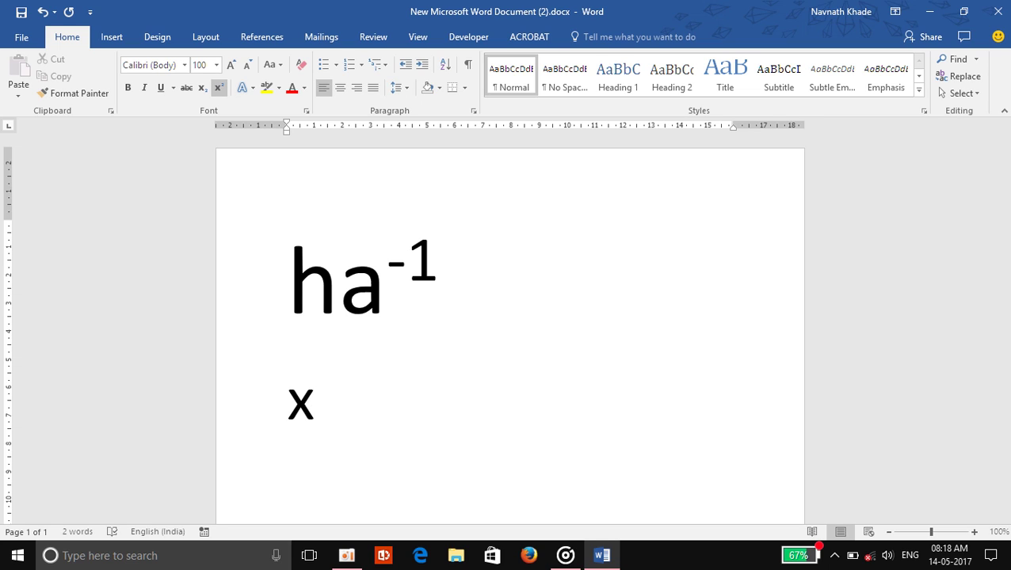
{"action": "key", "text": "Return"}
{"action": "left_click", "coordinate": [324, 287]}
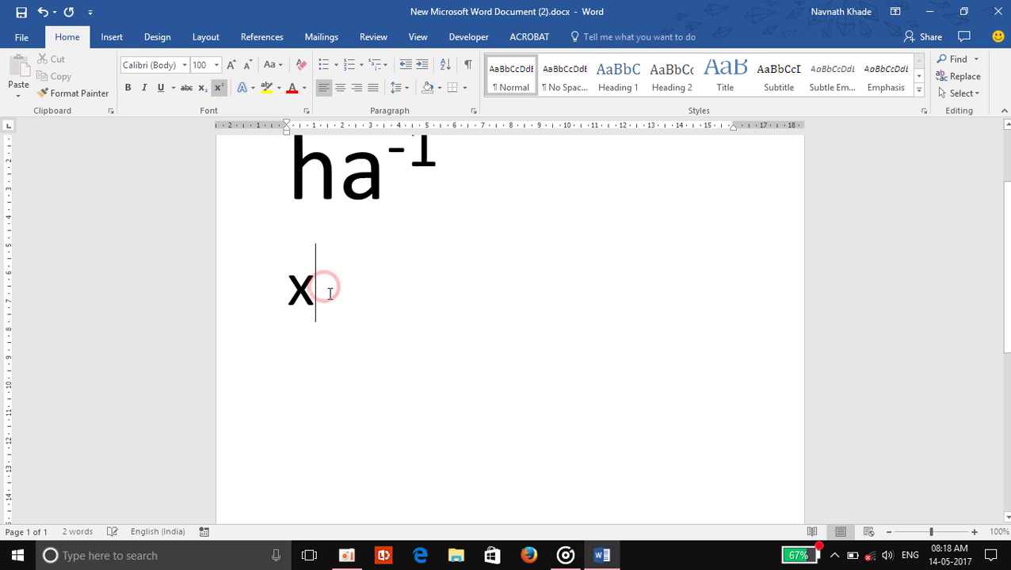
{"action": "type", "text": "2"}
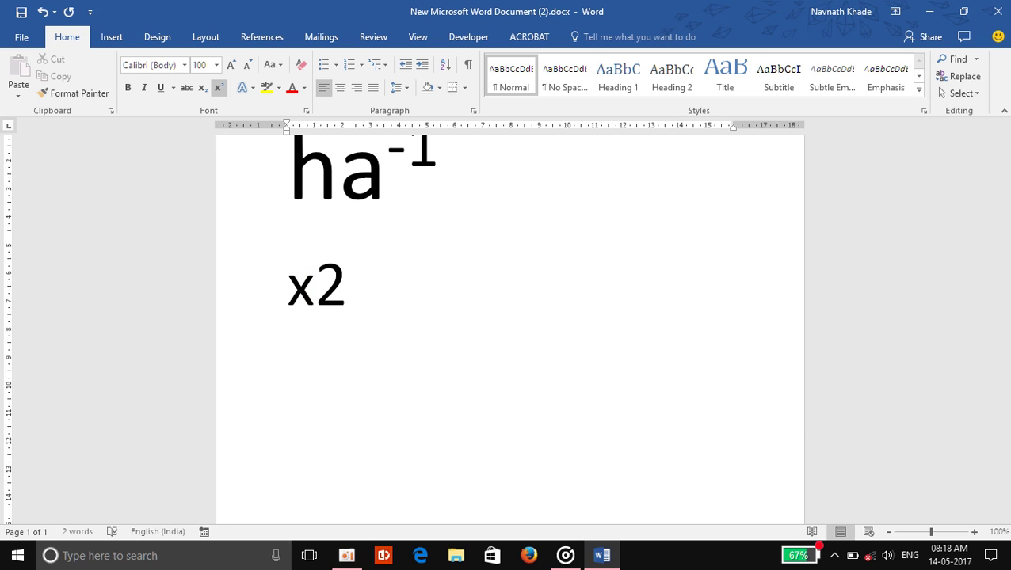
{"action": "key", "text": "shift+Left"}
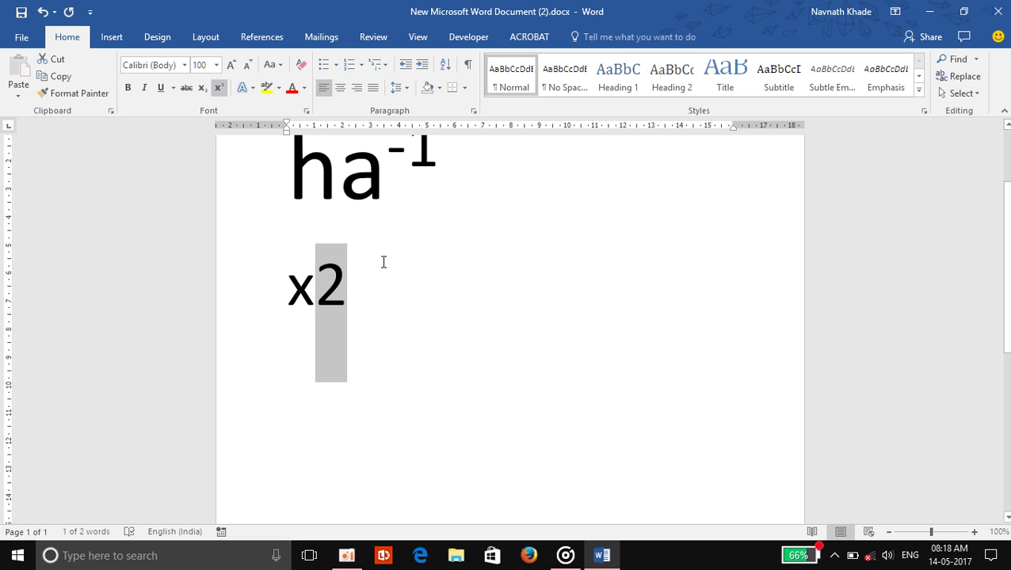
{"action": "left_click", "coordinate": [219, 88]}
{"action": "key", "text": "ctrl+z"}
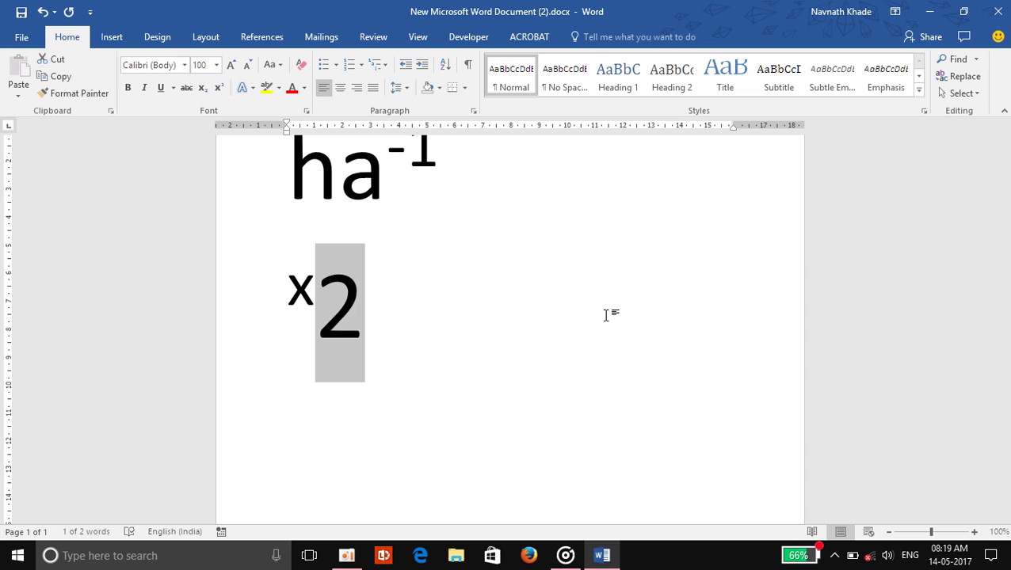
{"action": "key", "text": "Delete"}
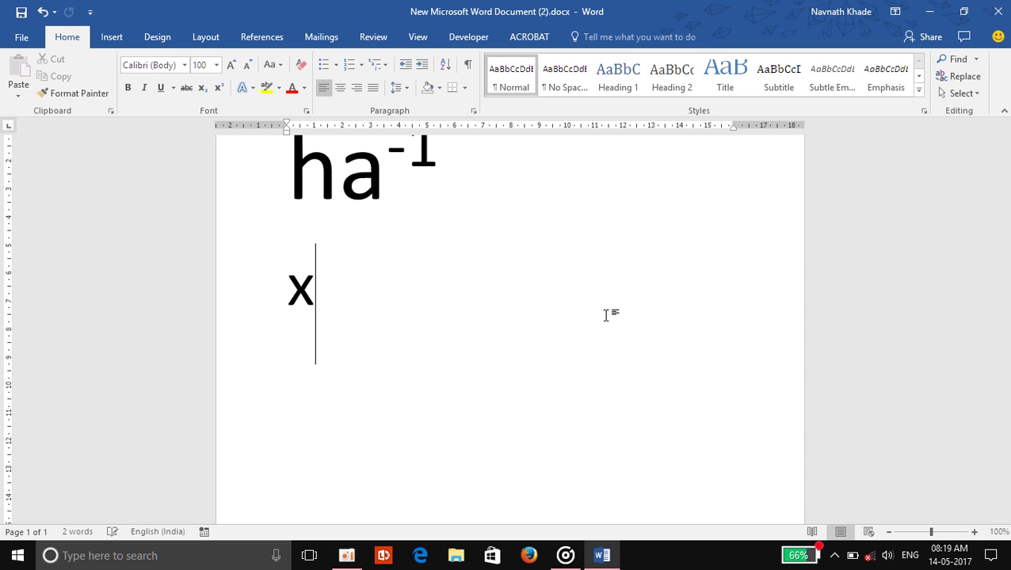
{"action": "key", "text": "BackSpace"}
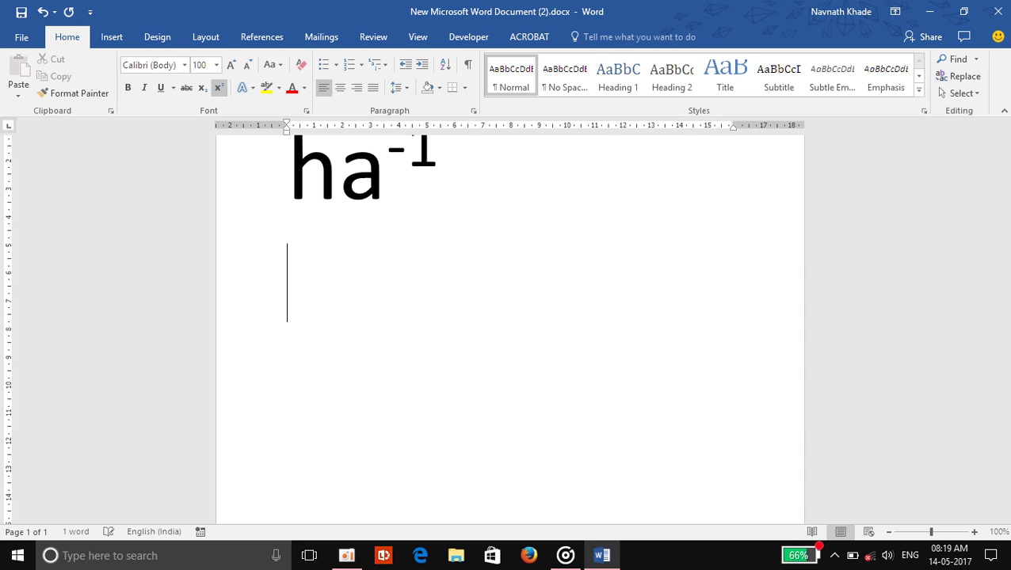
- Write "x2" on the second line again and toggle superscript on the 2
{"action": "type", "text": "x"}
{"action": "key", "text": "ctrl+equal"}
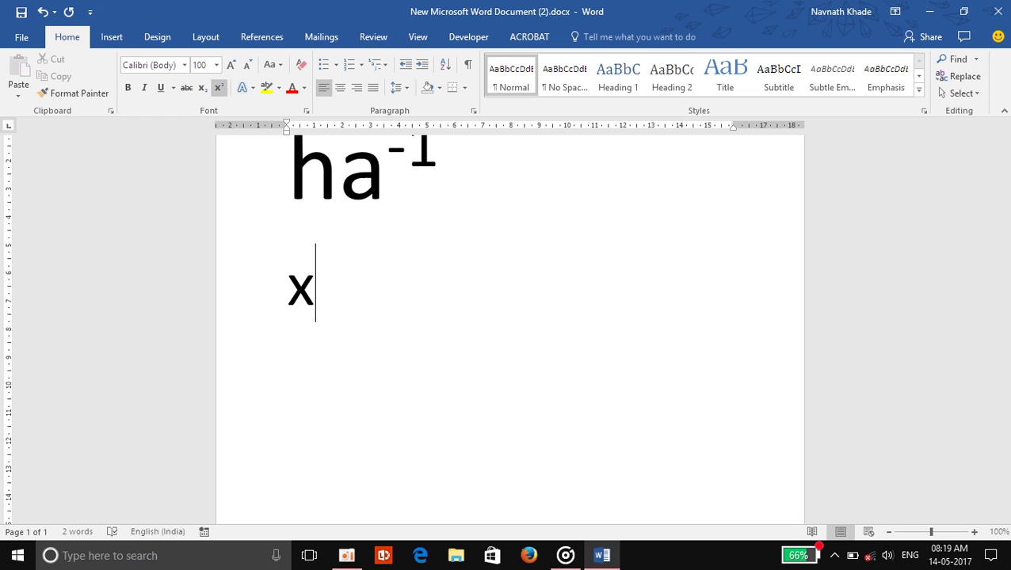
{"action": "type", "text": "2"}
{"action": "key", "text": "shift+Left"}
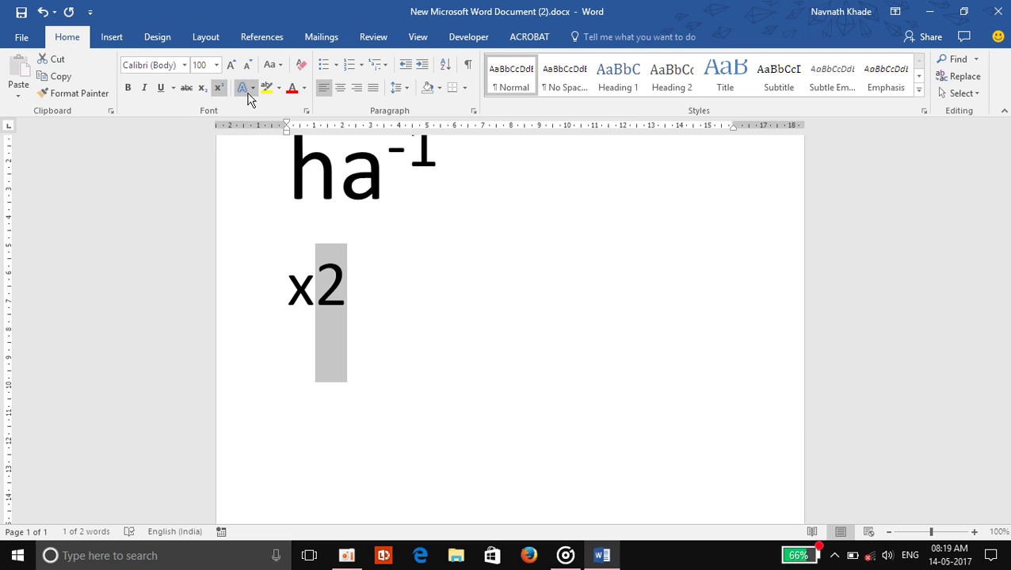
{"action": "left_click", "coordinate": [221, 92]}
{"action": "left_click", "coordinate": [219, 89]}
{"action": "left_click", "coordinate": [370, 314]}
- Delete all the text so the document is empty
{"action": "key", "text": "BackSpace"}
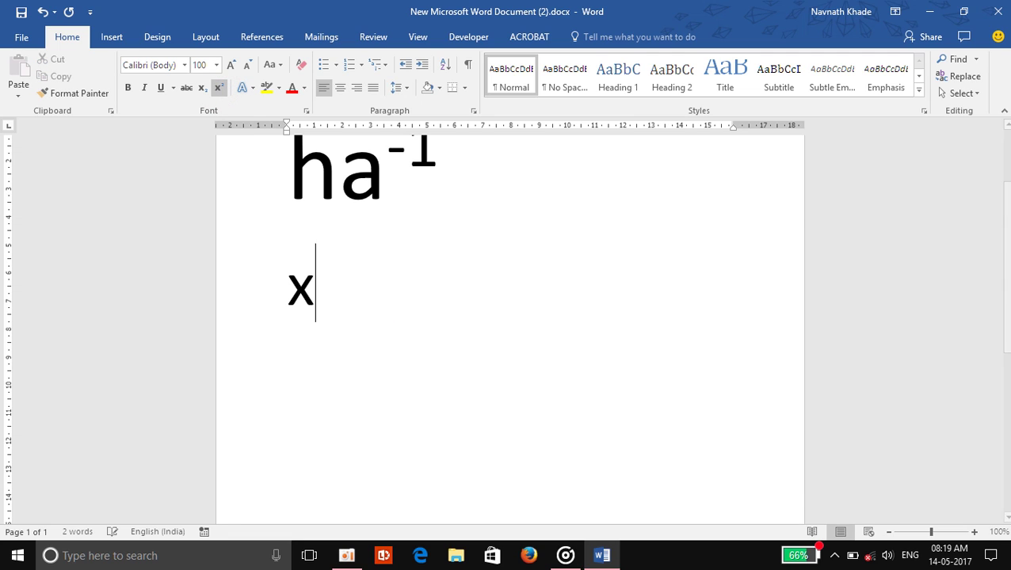
{"action": "key", "text": "BackSpace"}
{"action": "key", "text": "BackSpace"}
{"action": "key", "text": "BackSpace"}
{"action": "key", "text": "BackSpace"}
{"action": "key", "text": "BackSpace"}
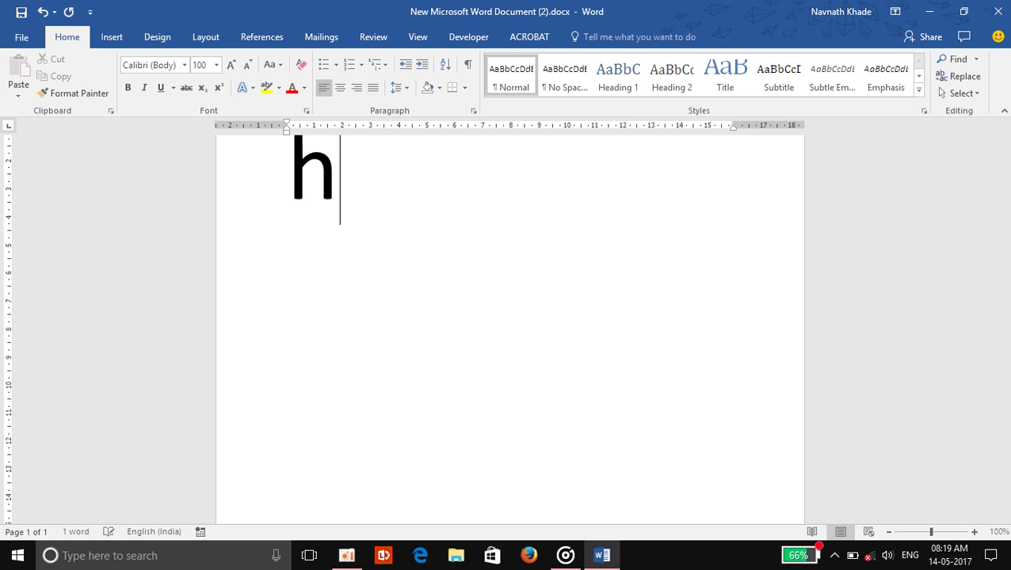
{"action": "key", "text": "BackSpace"}
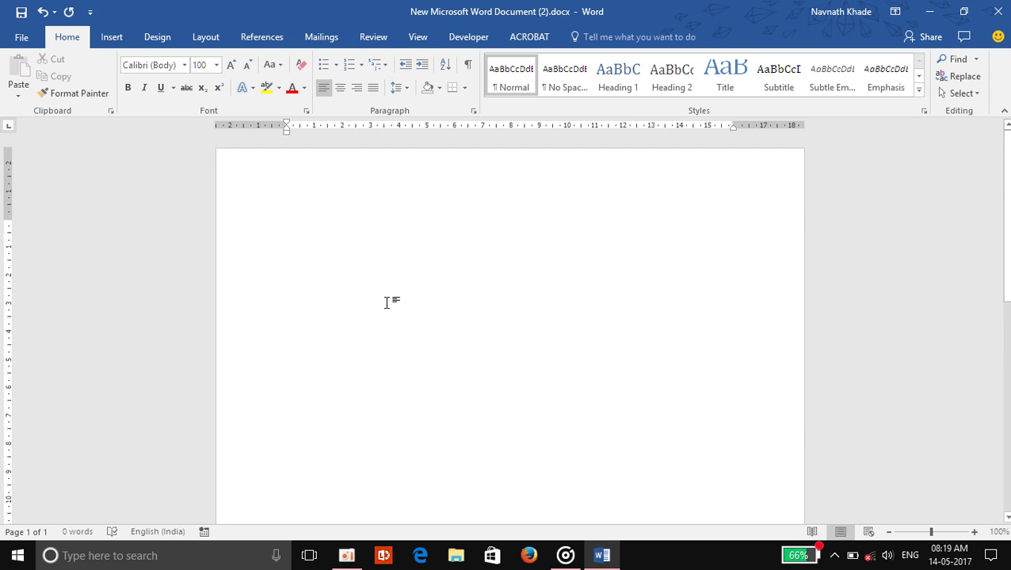
- Write "X2" in the empty document and format the 2 as superscript
{"action": "type", "text": "X"}
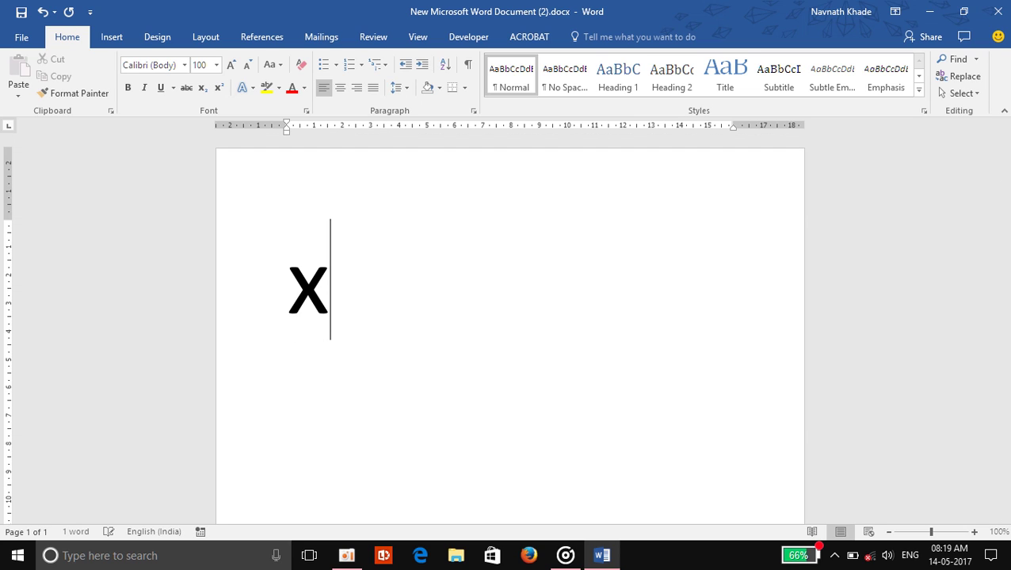
{"action": "type", "text": "2"}
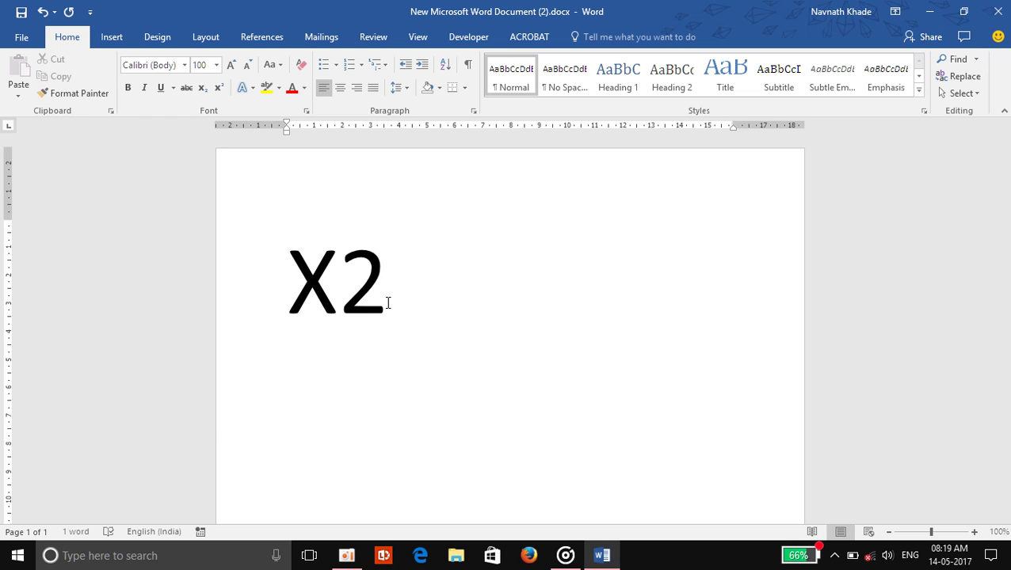
{"action": "key", "text": "shift+Left"}
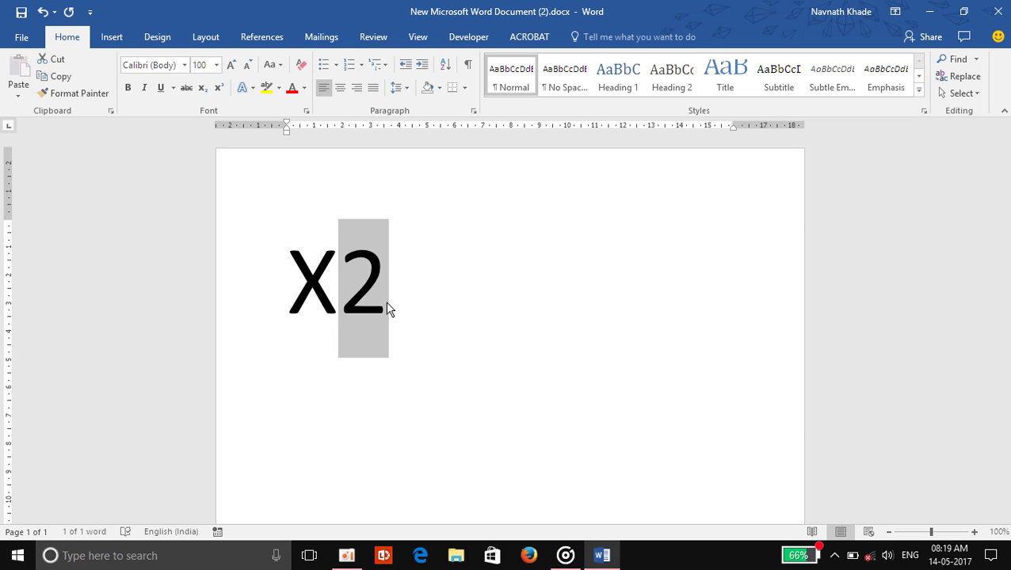
{"action": "key", "text": "ctrl+shift+equal"}
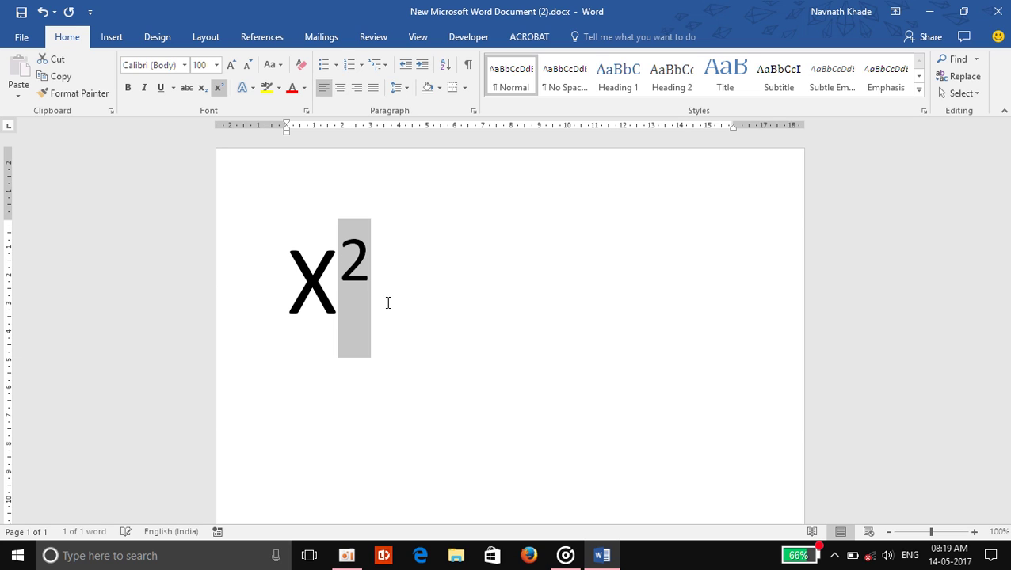
{"action": "left_click", "coordinate": [480, 279]}
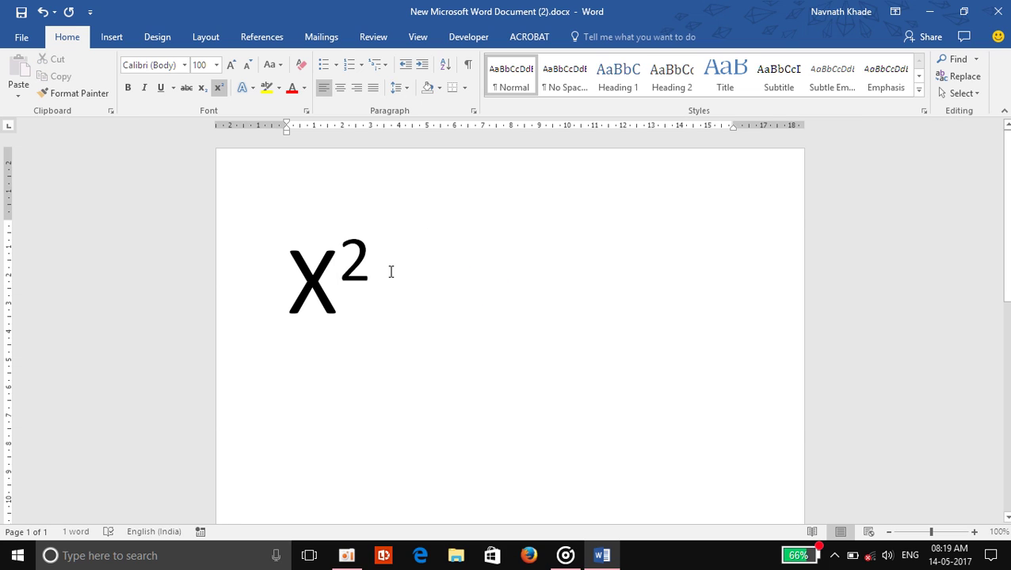
- Undo the superscript on the 2 after the X and format it as subscript instead
{"action": "key", "text": "ctrl+z"}
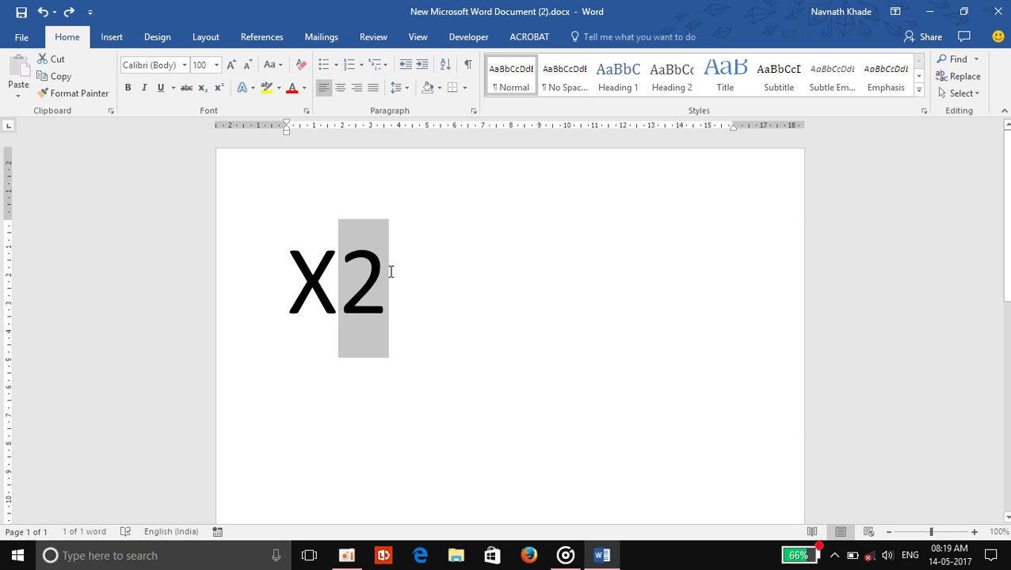
{"action": "key", "text": "ctrl+equal"}
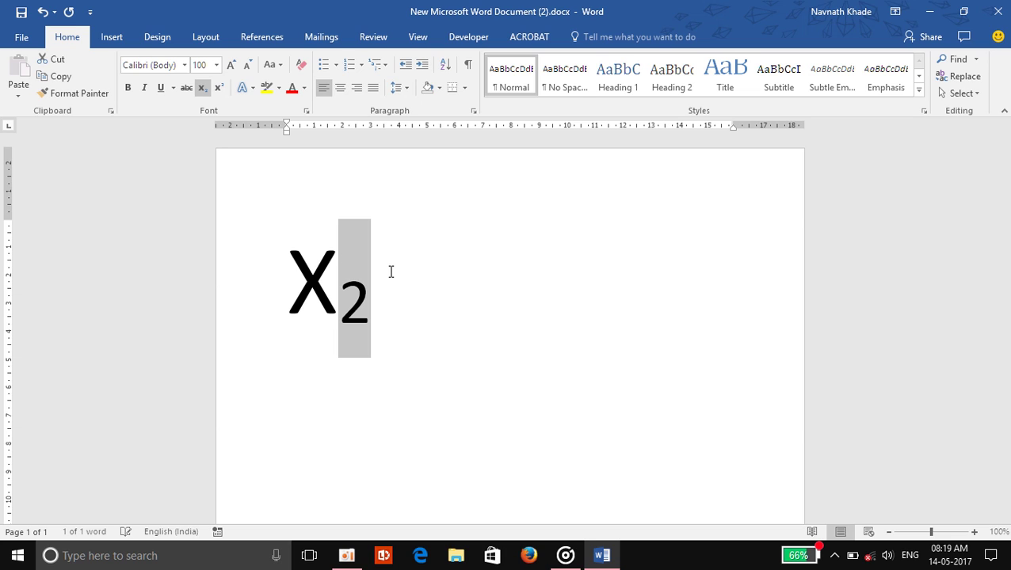
{"action": "left_click", "coordinate": [453, 345]}
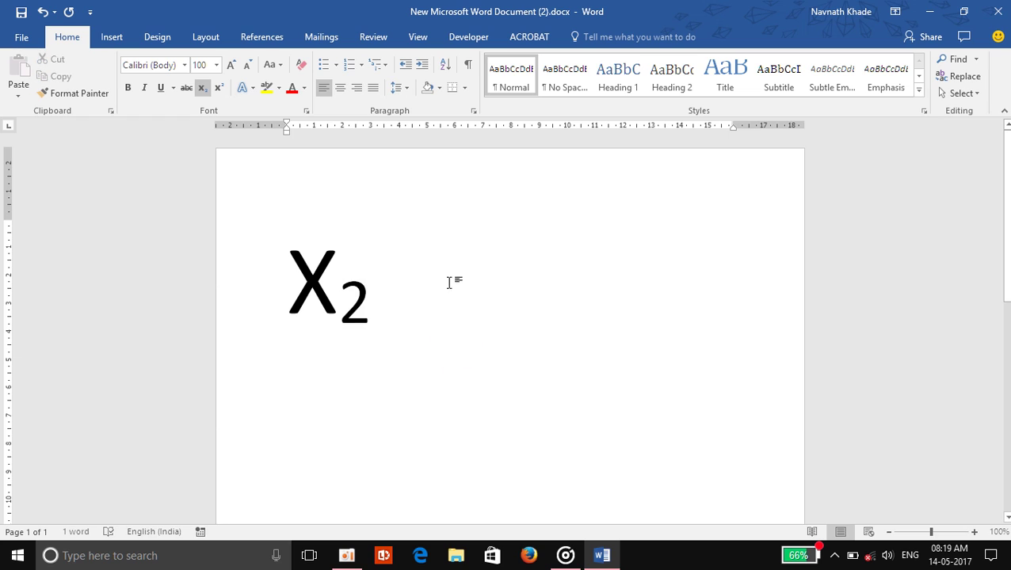
{"action": "left_click_drag", "start_coordinate": [393, 295], "coordinate": [340, 307]}
{"action": "left_click", "coordinate": [543, 287]}
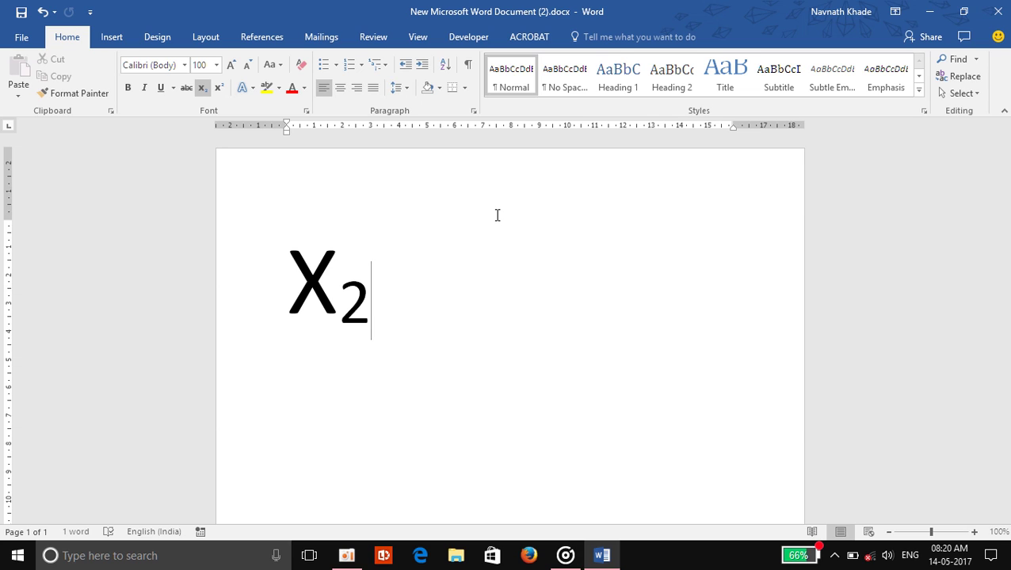
- Close the Word document
{"action": "left_click", "coordinate": [997, 12]}
{"action": "left_click", "coordinate": [519, 313]}
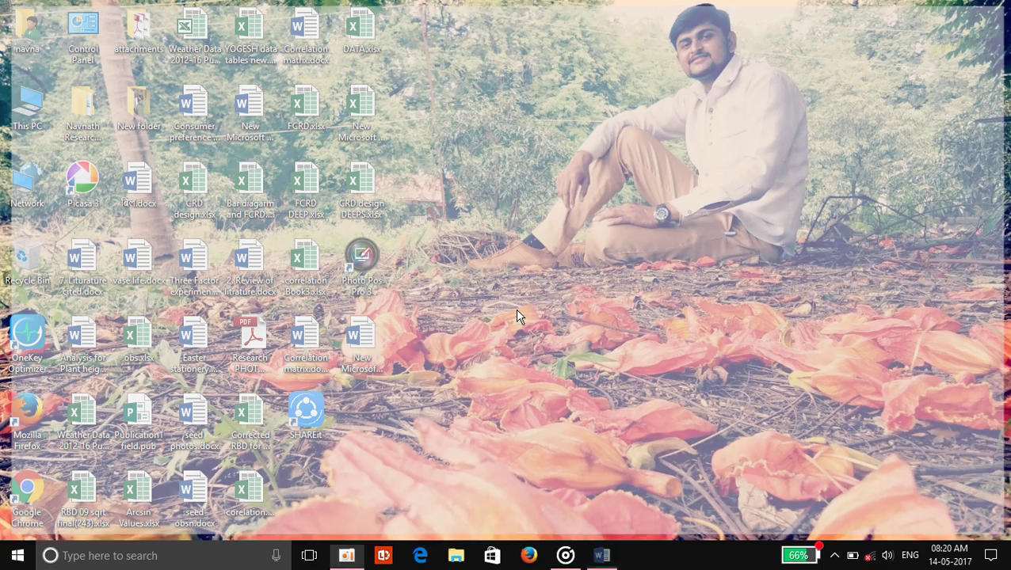